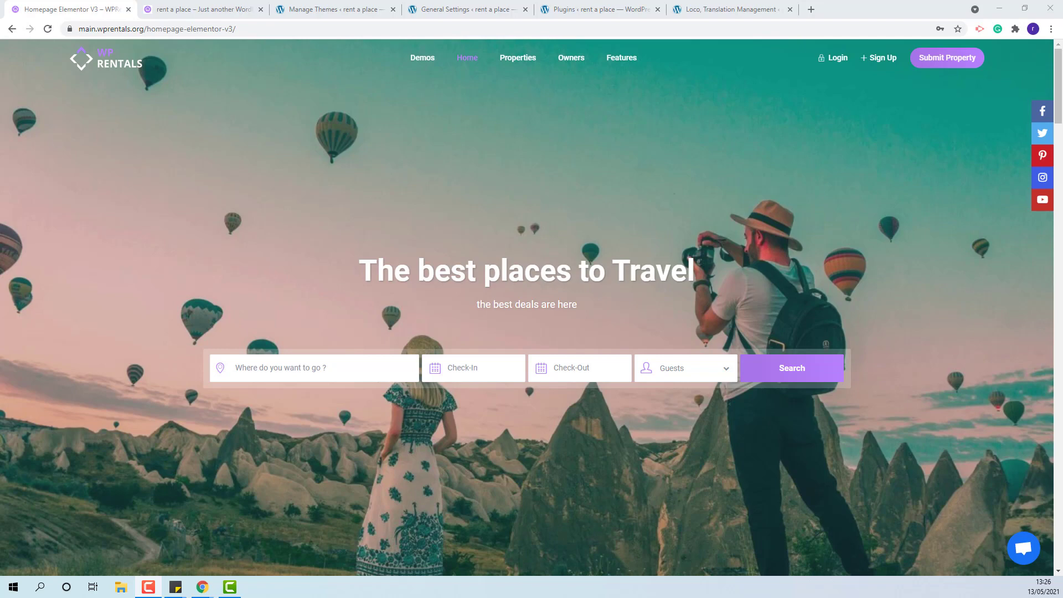
# Extract the themepack_wprentals_3.3.1 zip into the WP Rentals folder with Extract Here
pyautogui.click(998, 7)
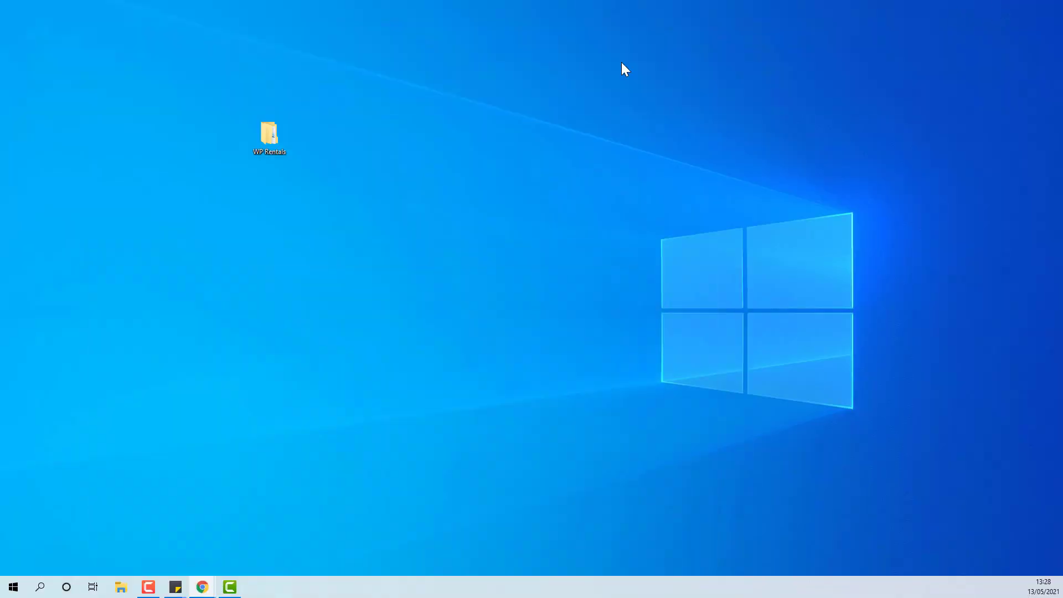
pyautogui.doubleClick(280, 135)
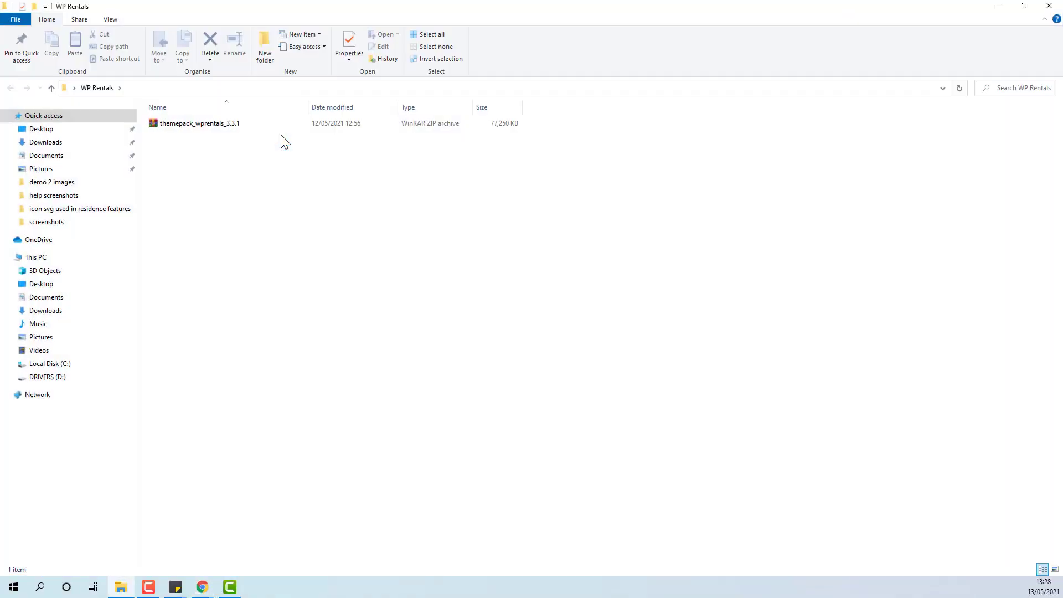
pyautogui.click(194, 124)
pyautogui.rightClick(194, 124)
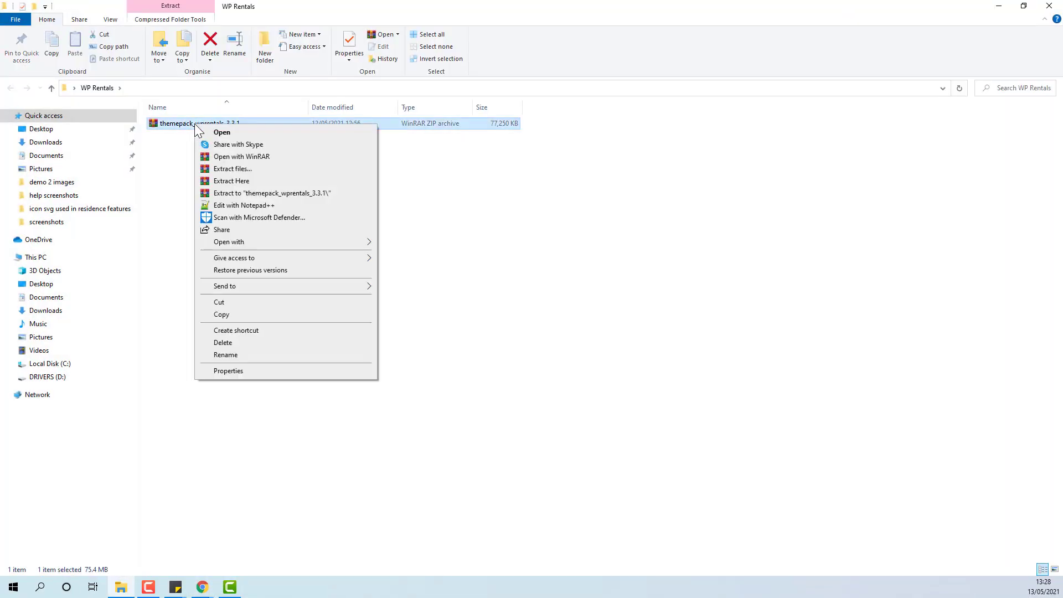
pyautogui.click(224, 183)
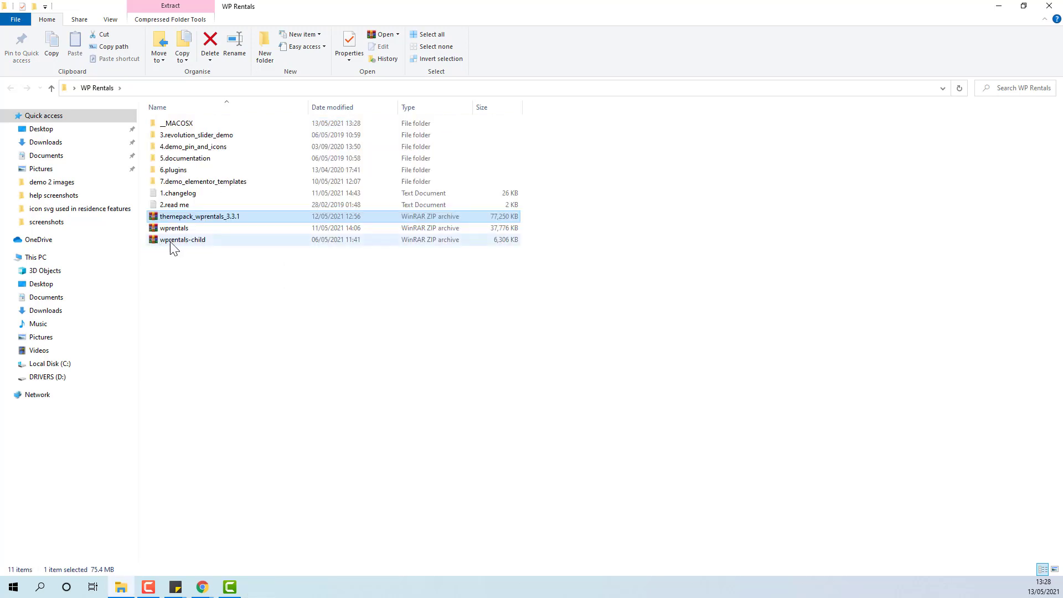
# Upload and install wprentals-child.zip as a new theme, then activate WpRentals Child
pyautogui.click(998, 5)
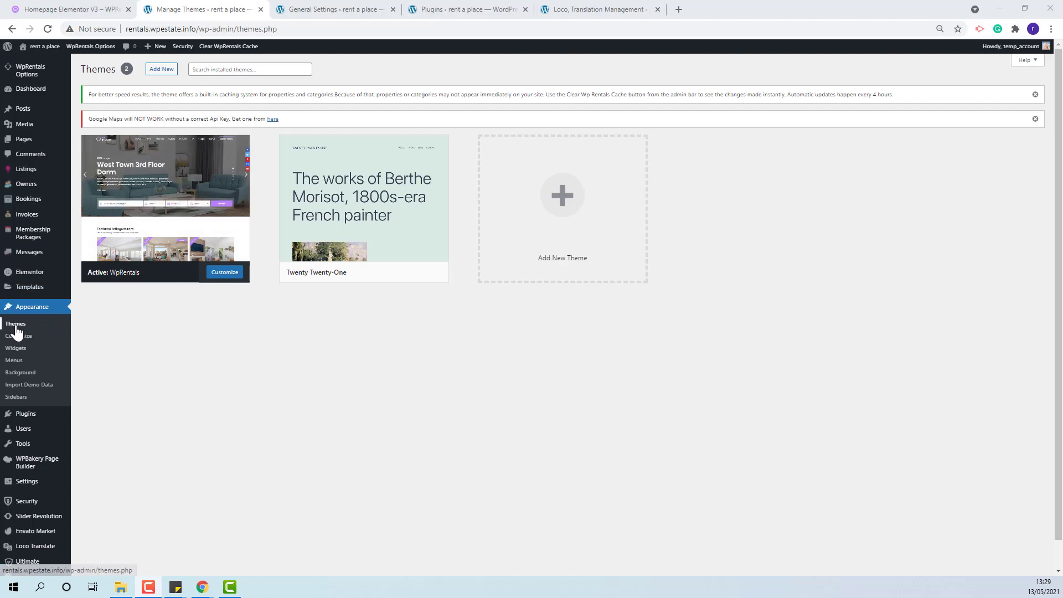
pyautogui.click(556, 205)
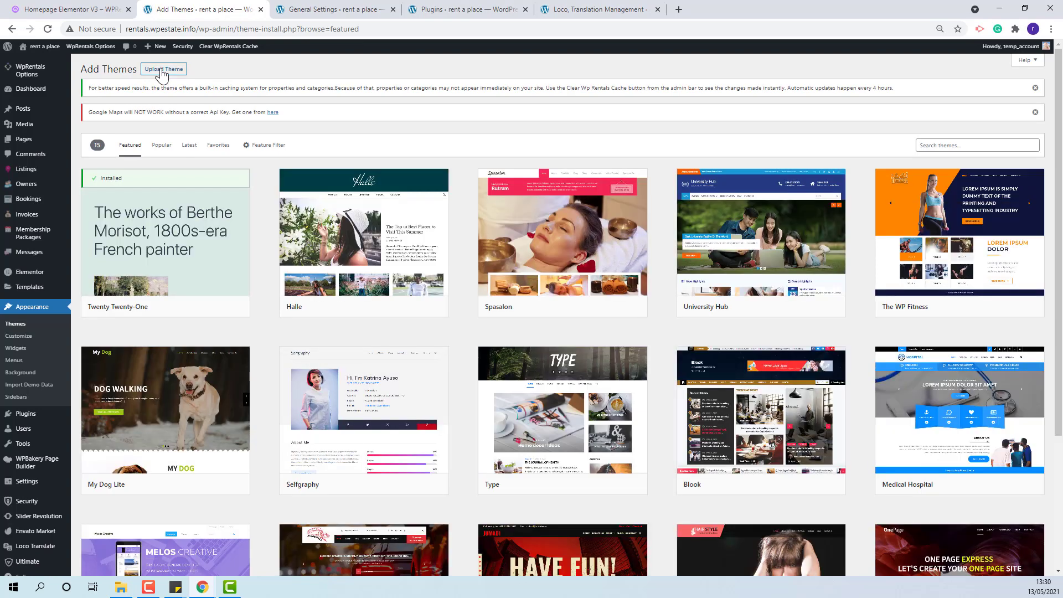
pyautogui.click(160, 71)
pyautogui.click(505, 200)
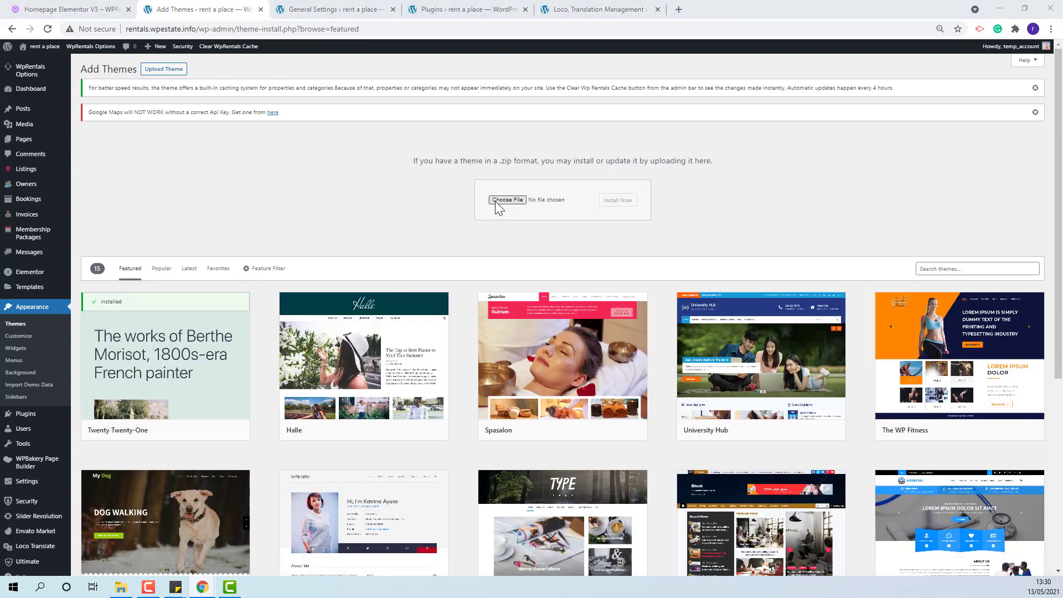
pyautogui.click(144, 172)
pyautogui.click(966, 558)
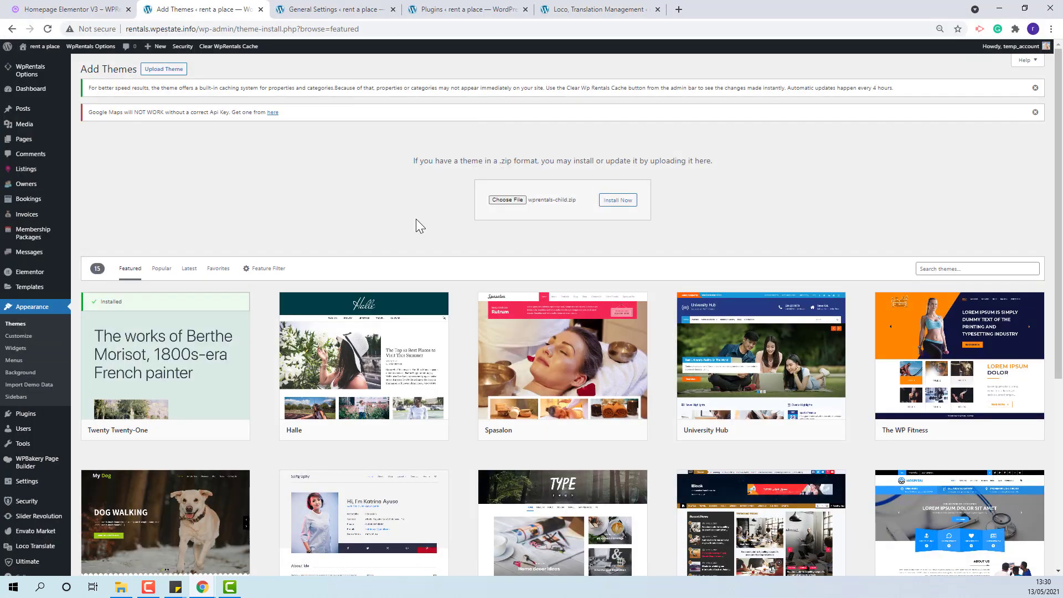
pyautogui.click(618, 200)
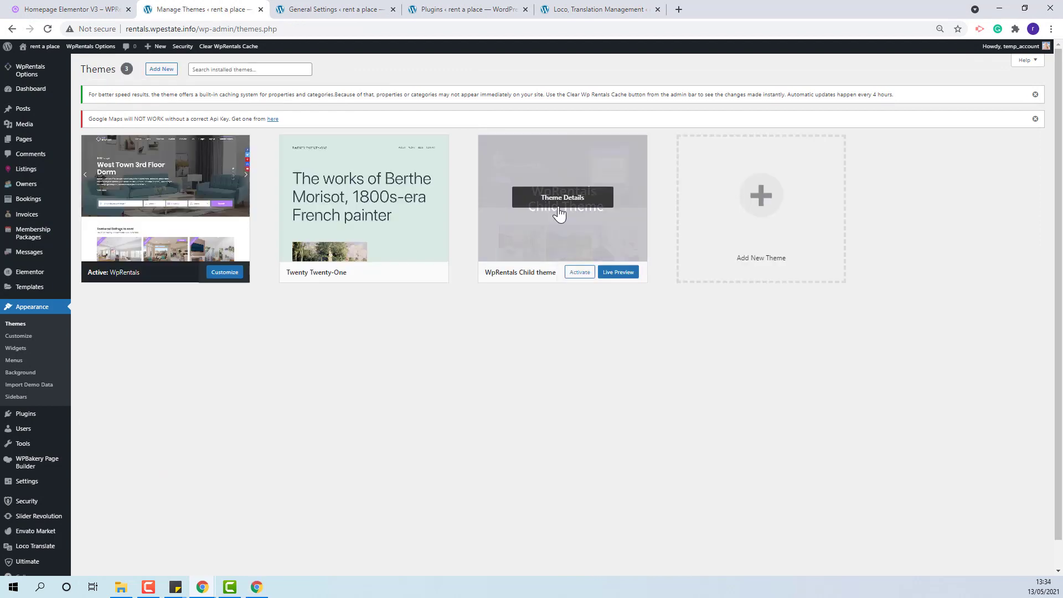
pyautogui.click(559, 213)
pyautogui.click(543, 548)
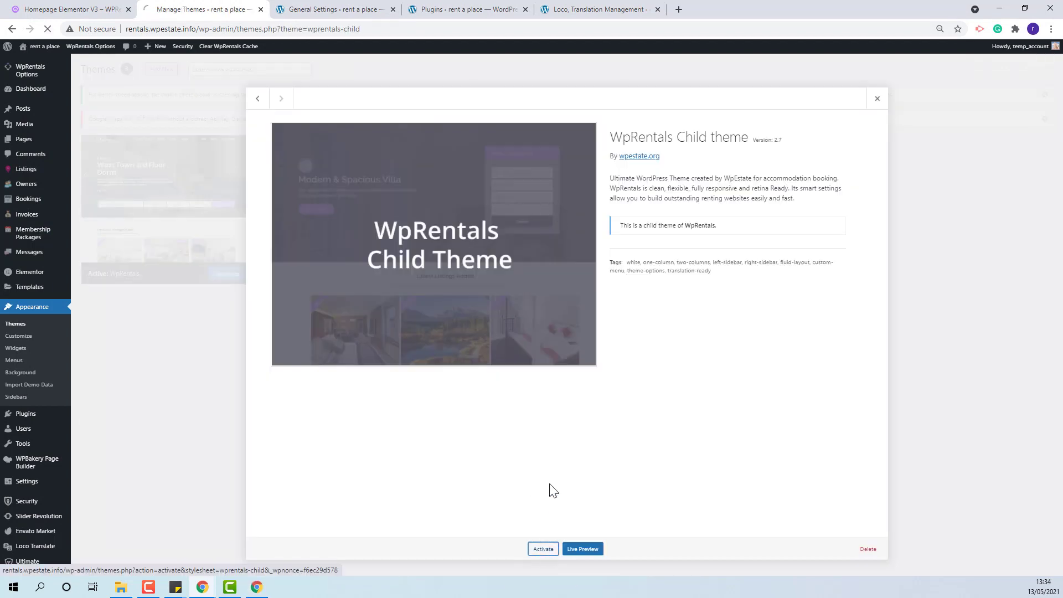
# Choose Español as the Site Language in General Settings and save the changes
pyautogui.hotkey('ctrl', 'Tab')
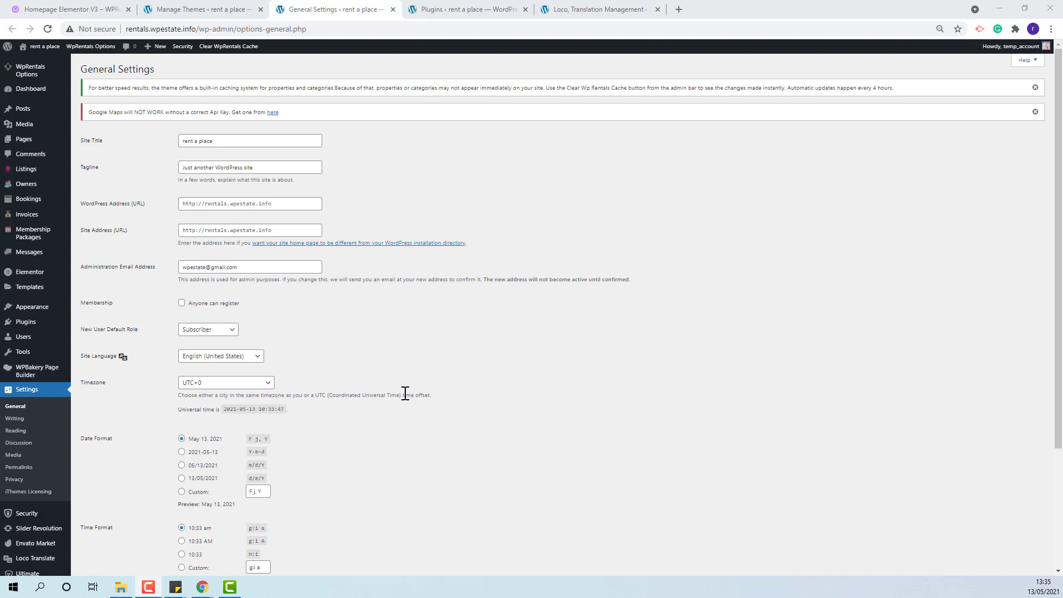
pyautogui.click(216, 356)
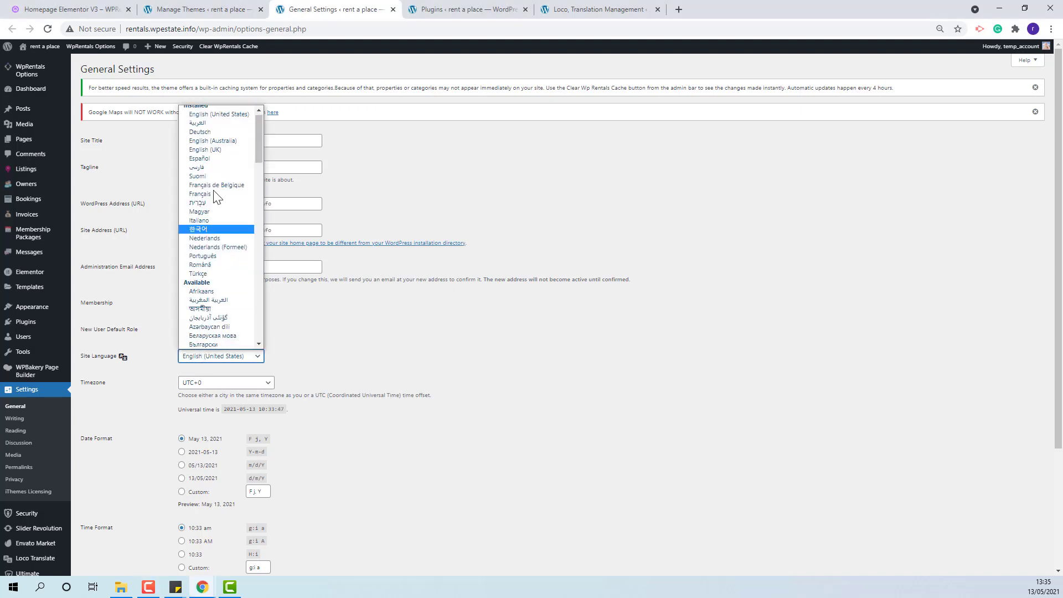
pyautogui.click(207, 160)
pyautogui.scroll(-3, 554, 399)
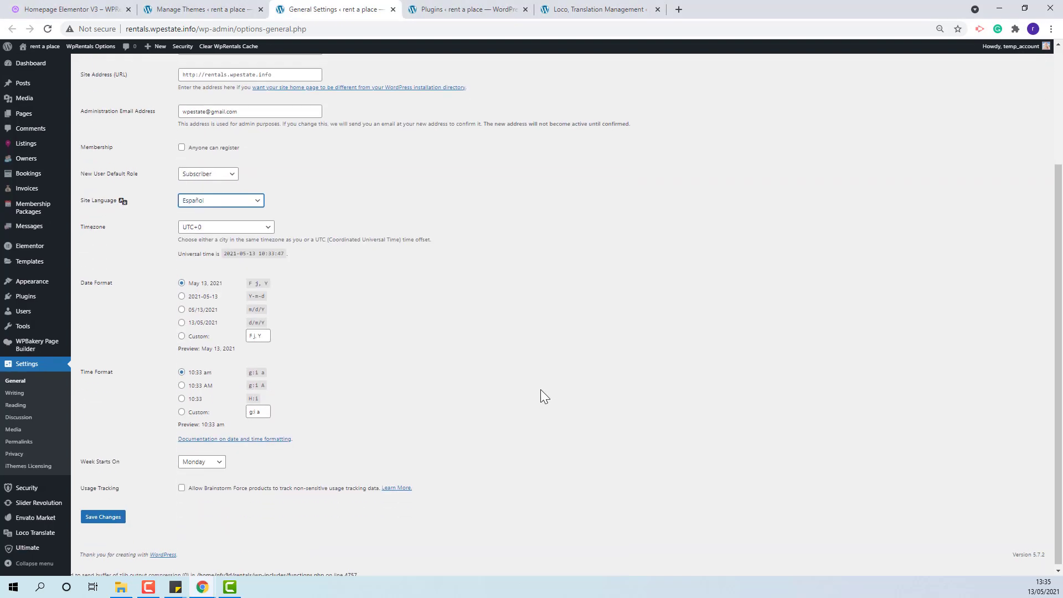
pyautogui.click(104, 514)
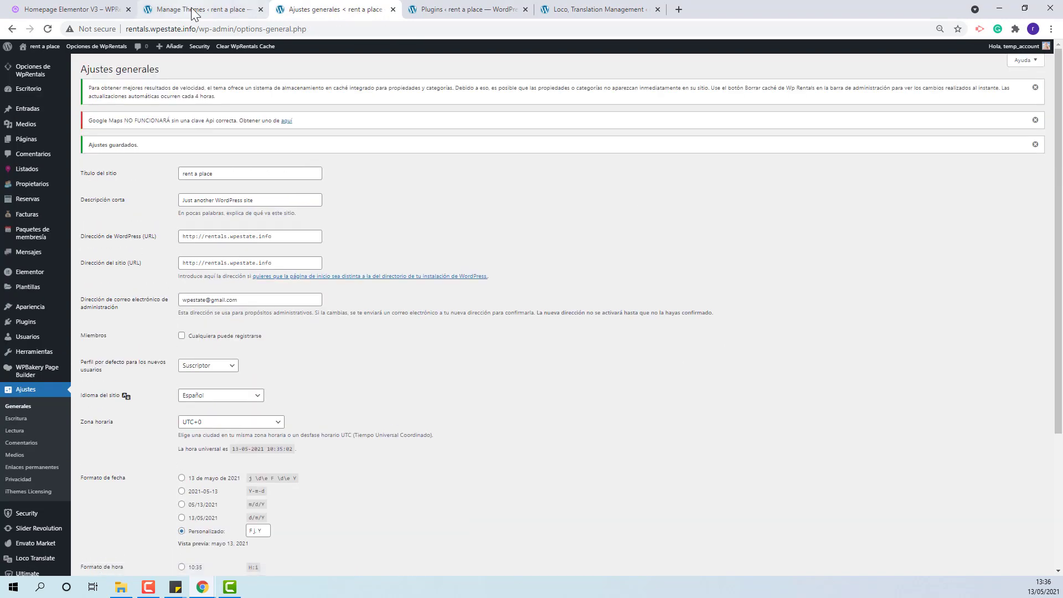
# Open the site's front page in a new tab from the admin bar site name
pyautogui.click(44, 46)
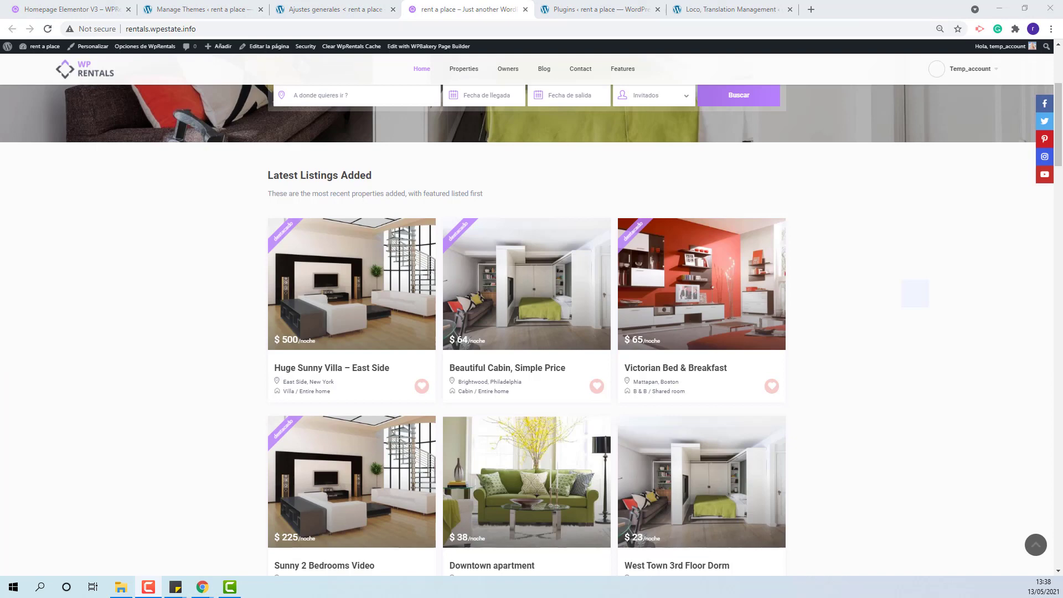
# Check that Loco Translate is in the Plugins list, then go to the Loco Translate overview
pyautogui.click(589, 9)
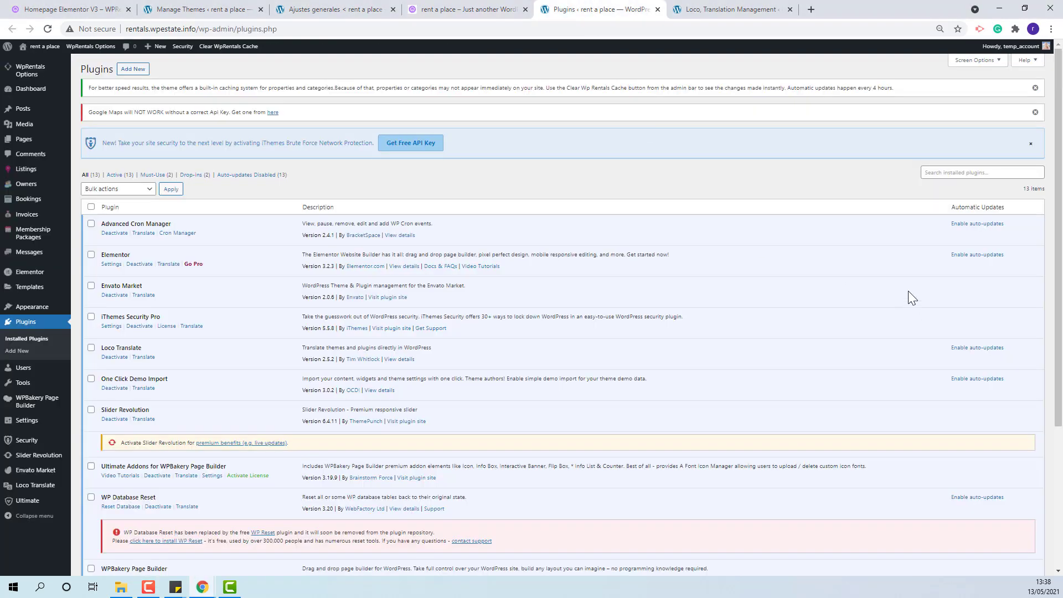
pyautogui.scroll(-3, 830, 280)
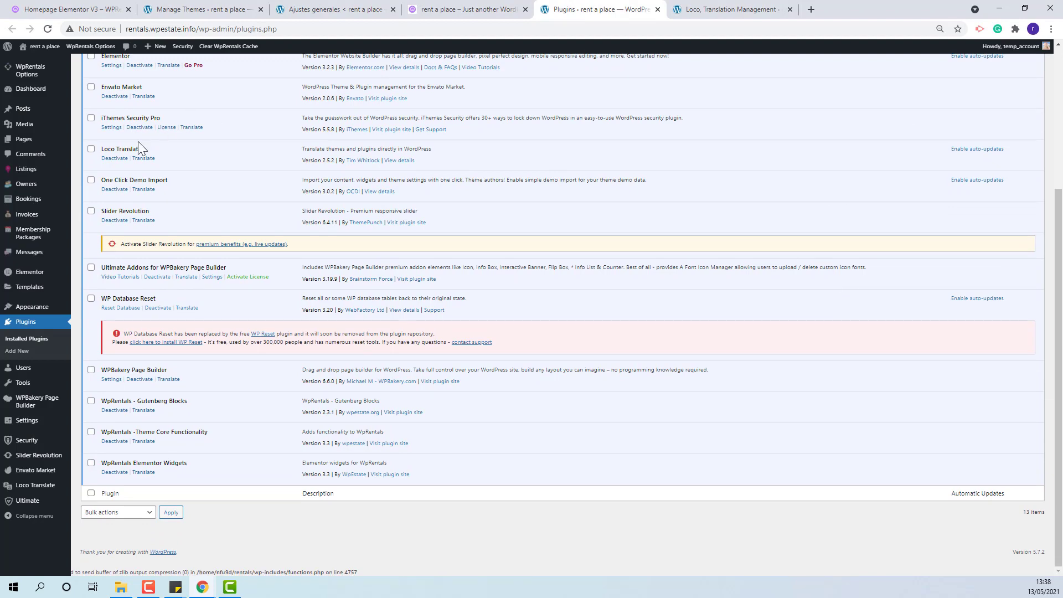
pyautogui.moveTo(102, 149); pyautogui.dragTo(121, 149)
pyautogui.hotkey('ctrl', 'Tab')
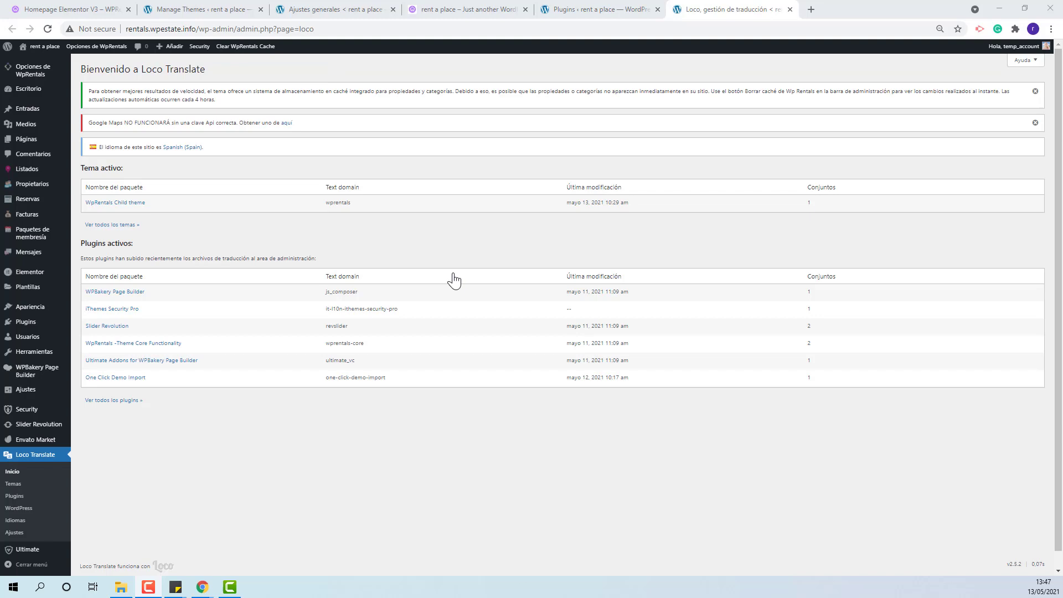
# Open the WpRentals Child theme's Español es_ES.po file in the Loco Translate editor
pyautogui.click(141, 208)
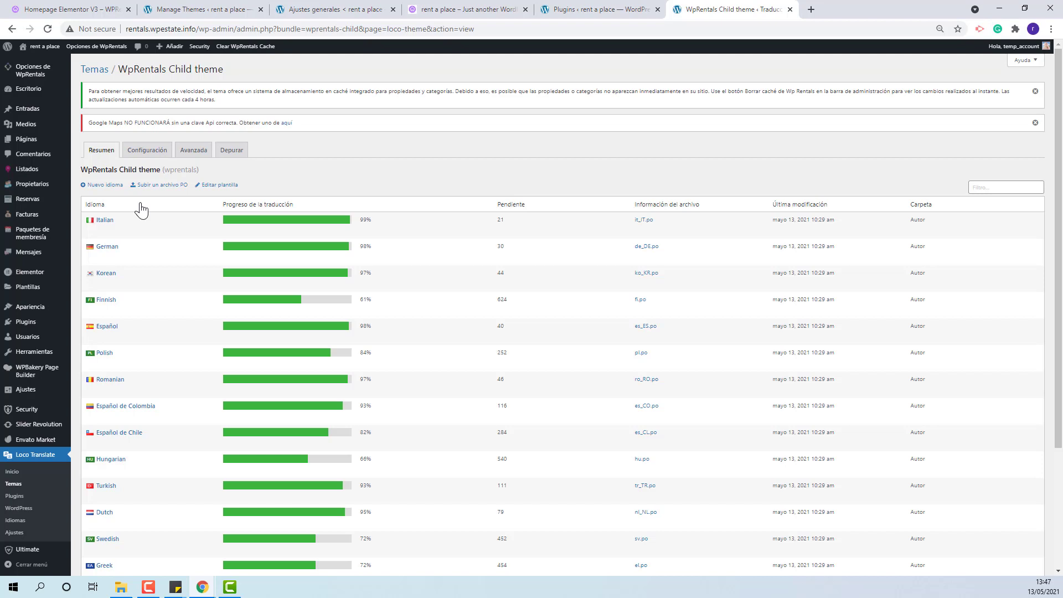
pyautogui.moveTo(99, 332)
pyautogui.click(98, 336)
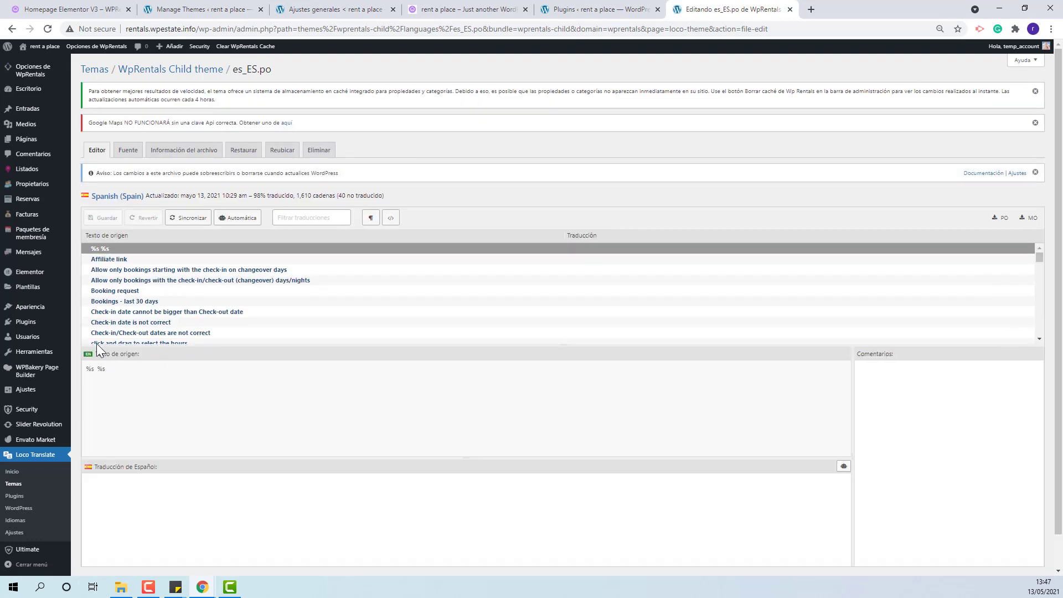
# Check the front page's Spanish Buscar button, then filter the theme strings by 'Search'
pyautogui.click(306, 218)
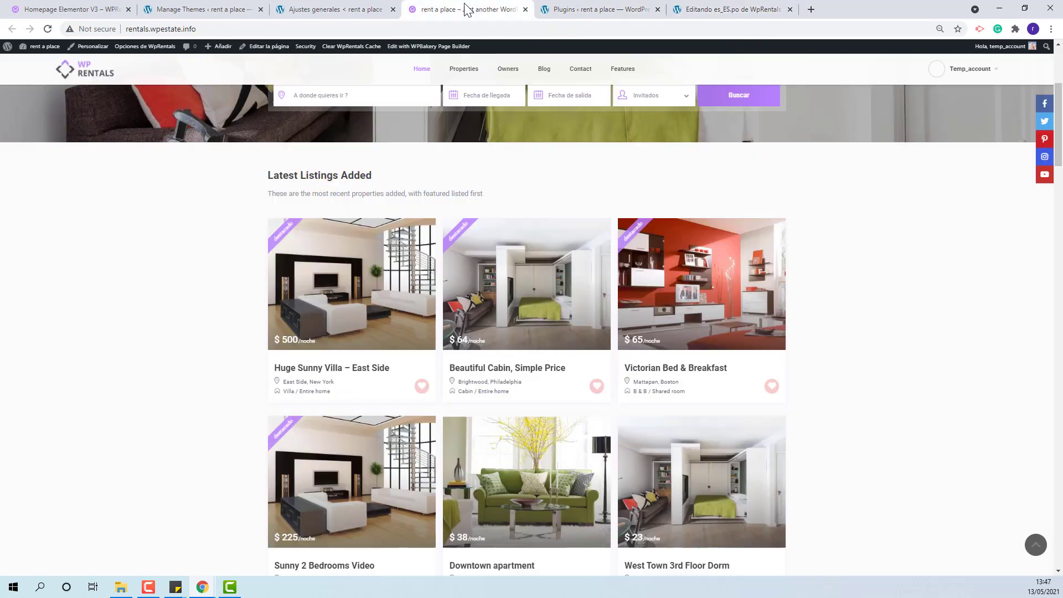
pyautogui.click(466, 10)
pyautogui.scroll(2, 651, 311)
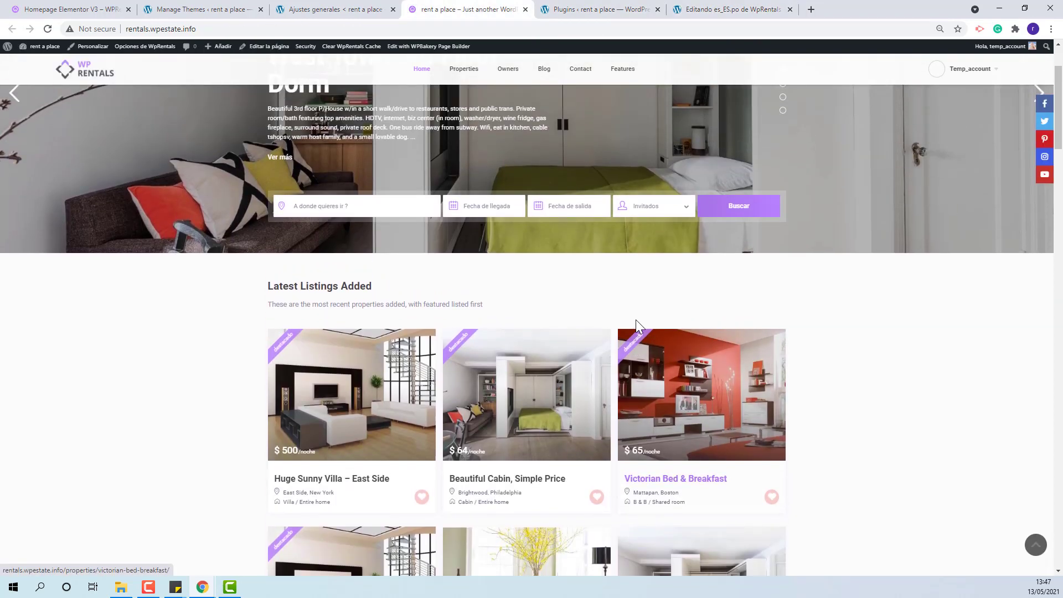
pyautogui.scroll(1, 636, 320)
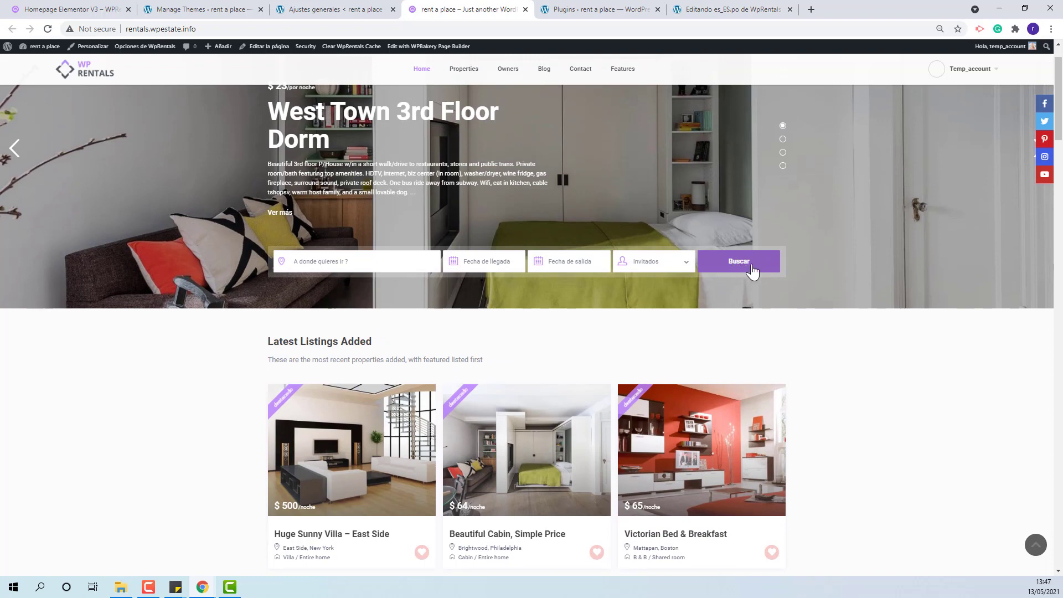
pyautogui.click(734, 9)
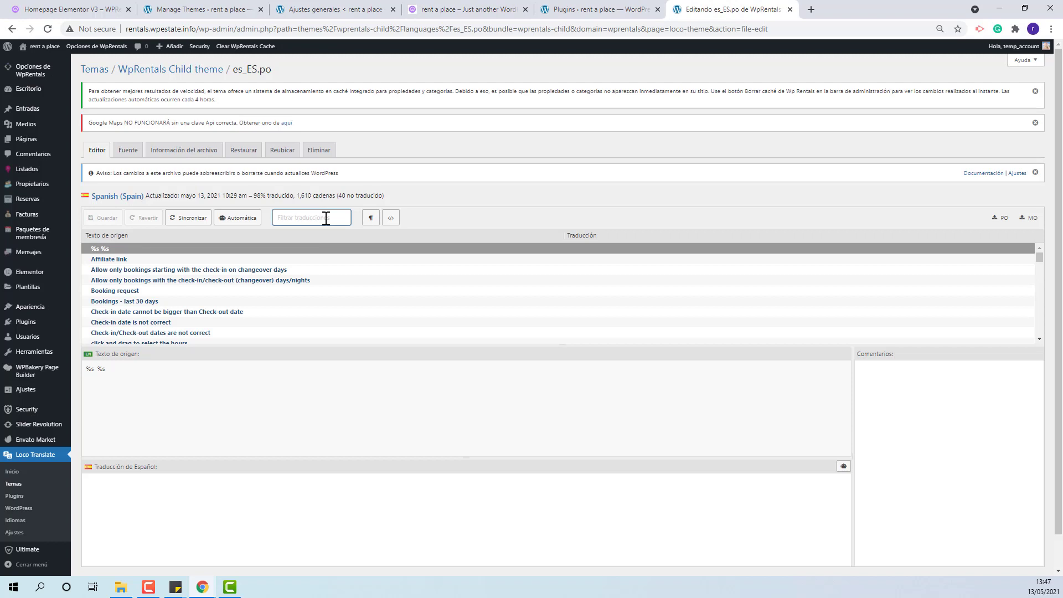
pyautogui.write('Search')
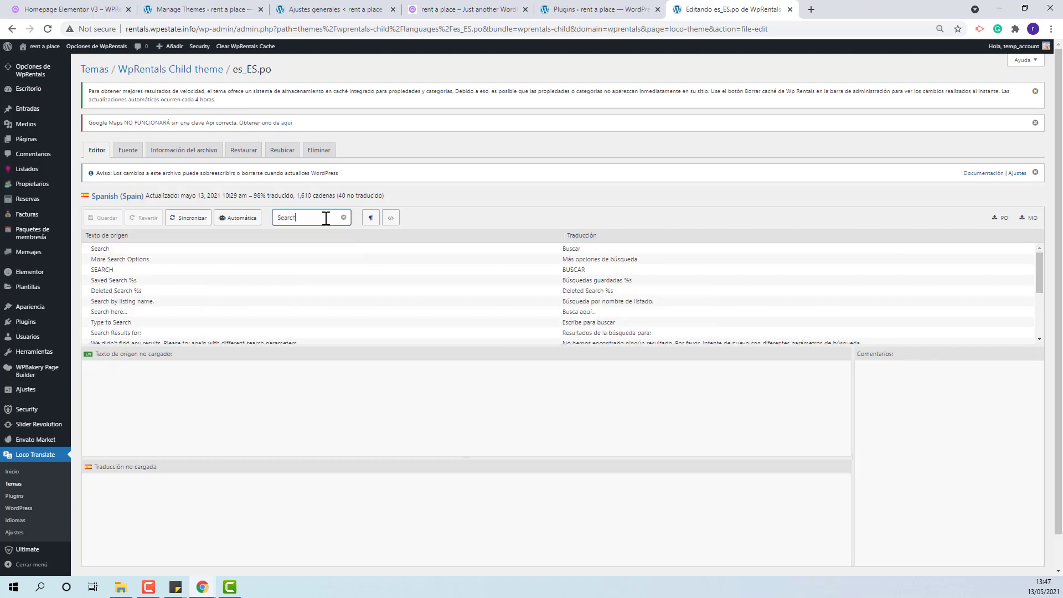
# Change the Search translation from 'Buscar' to 'Buscar Edit' and save the es_ES.po file
pyautogui.click(576, 250)
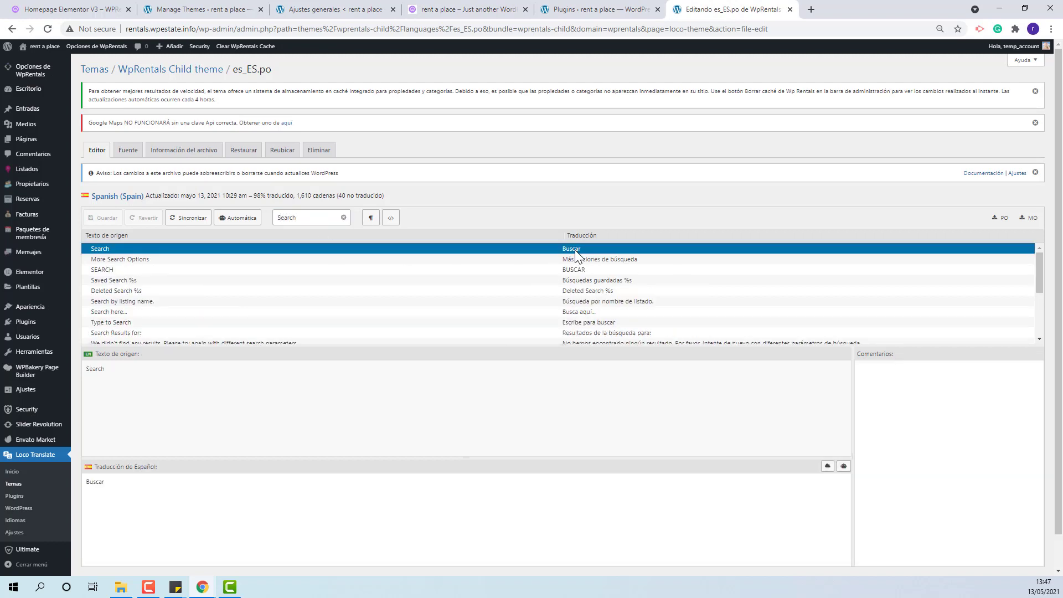
pyautogui.moveTo(150, 491); pyautogui.dragTo(83, 482)
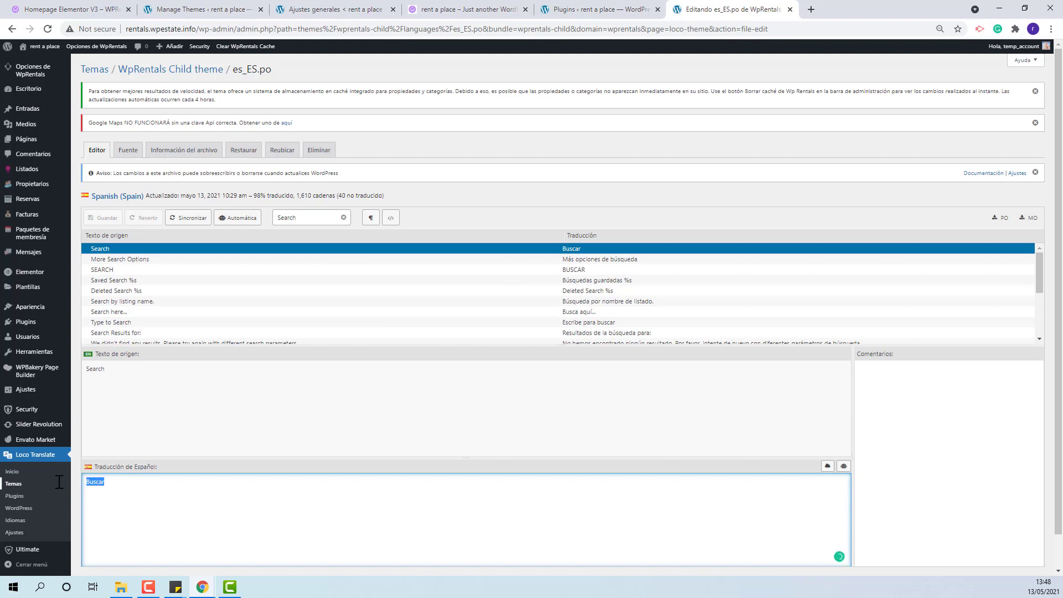
pyautogui.click(136, 485)
pyautogui.write('E')
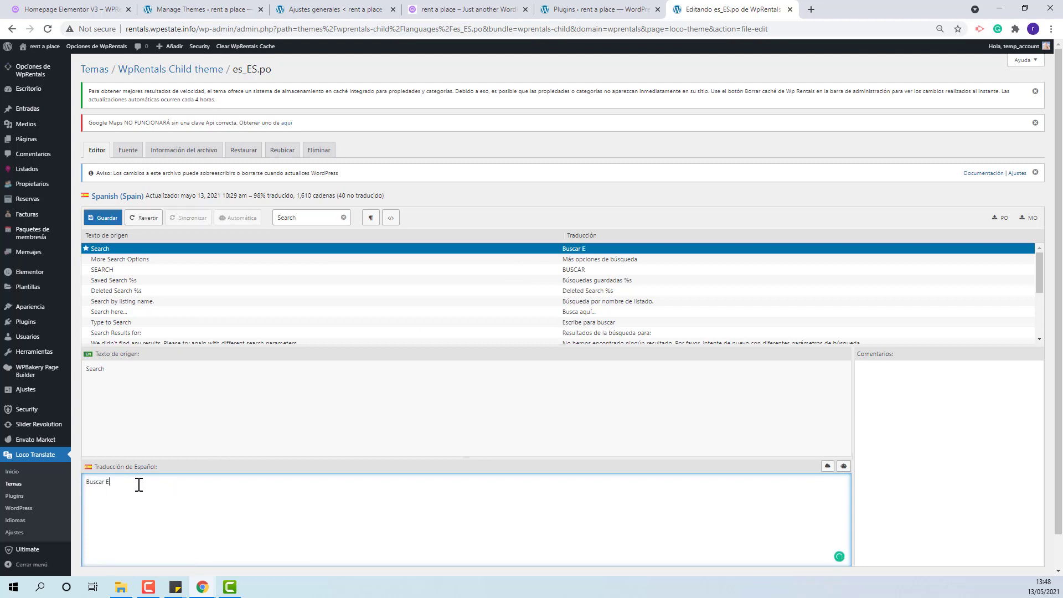
pyautogui.write('dit')
pyautogui.click(103, 218)
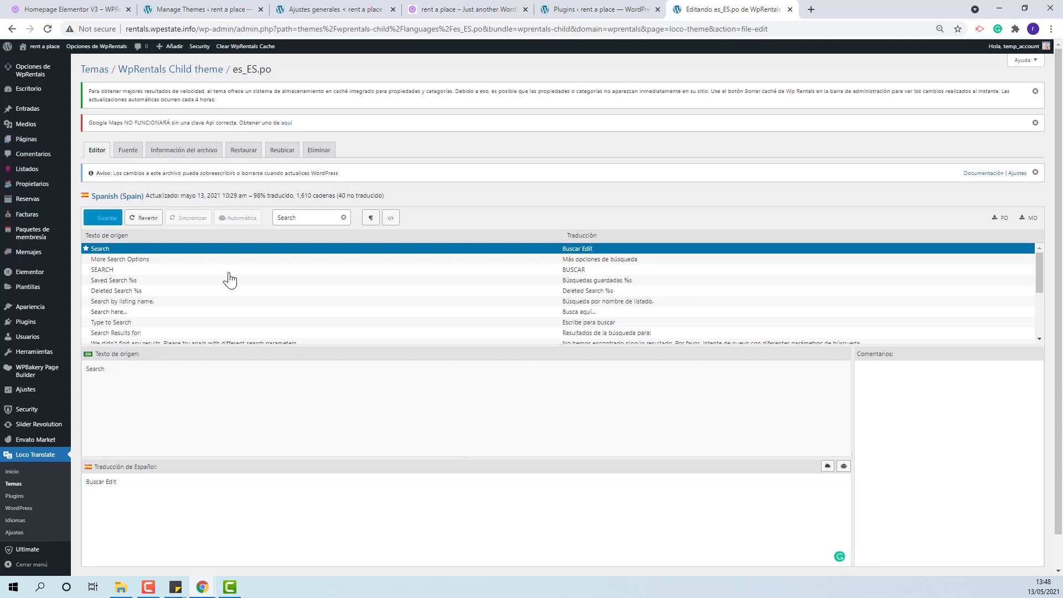
pyautogui.click(465, 11)
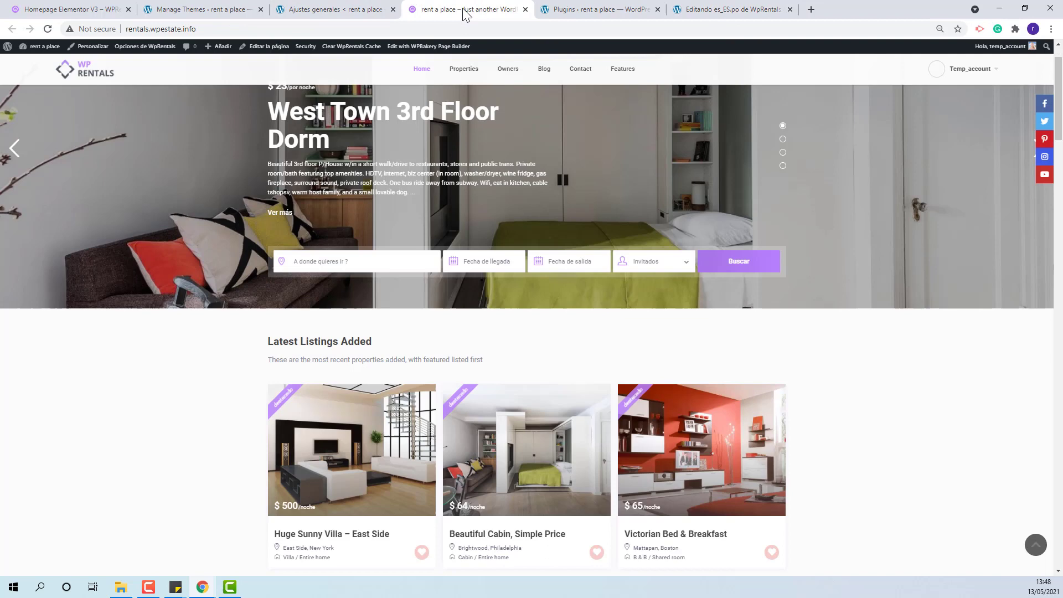
# Clear the WpRentals cache so the homepage shows 'Buscar Edit', then select the 'Invitado No' label
pyautogui.click(355, 48)
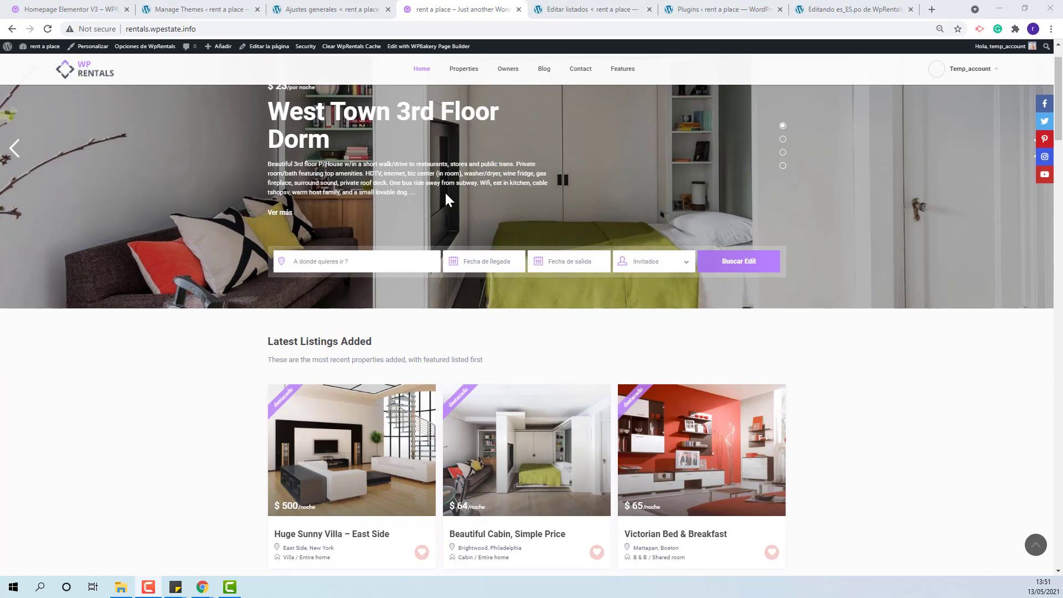
pyautogui.click(581, 8)
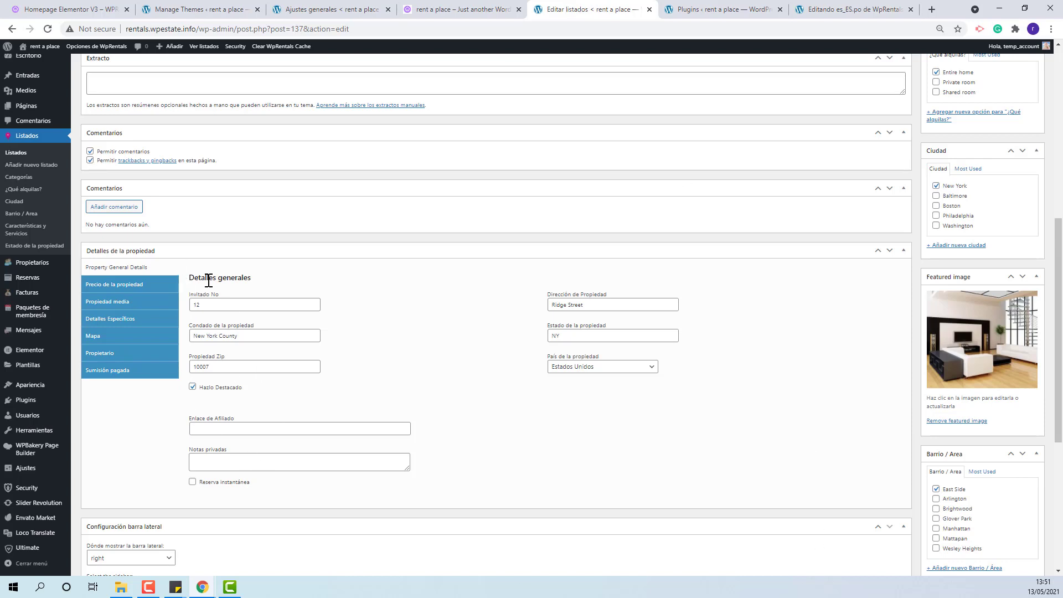
pyautogui.moveTo(228, 295); pyautogui.dragTo(191, 295)
# Open the Español es_ES.po file of the WpRentals -Theme Core Functionality plugin in Loco Translate
pyautogui.click(812, 10)
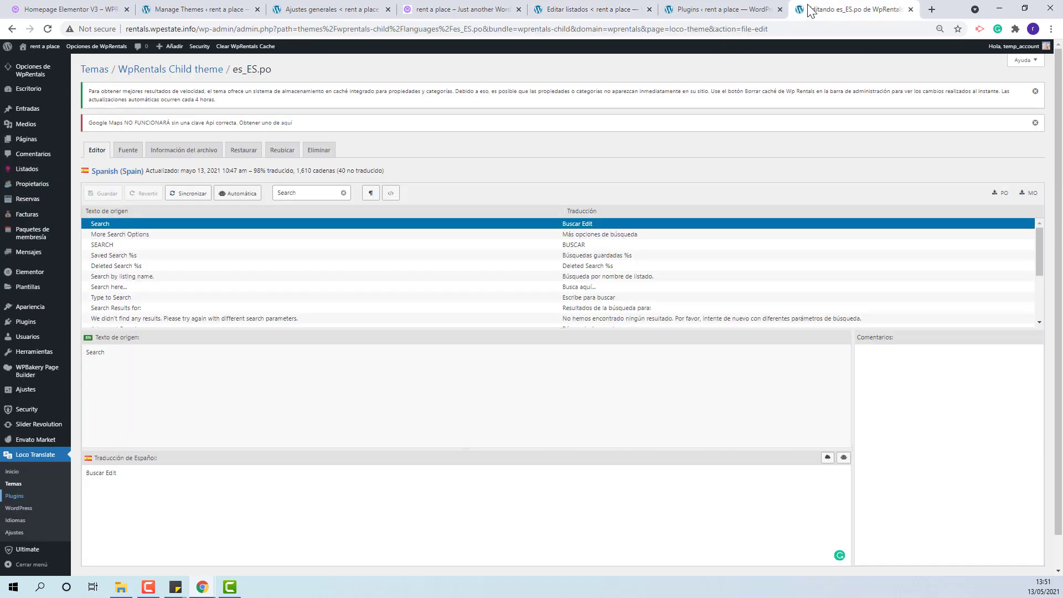
pyautogui.click(12, 496)
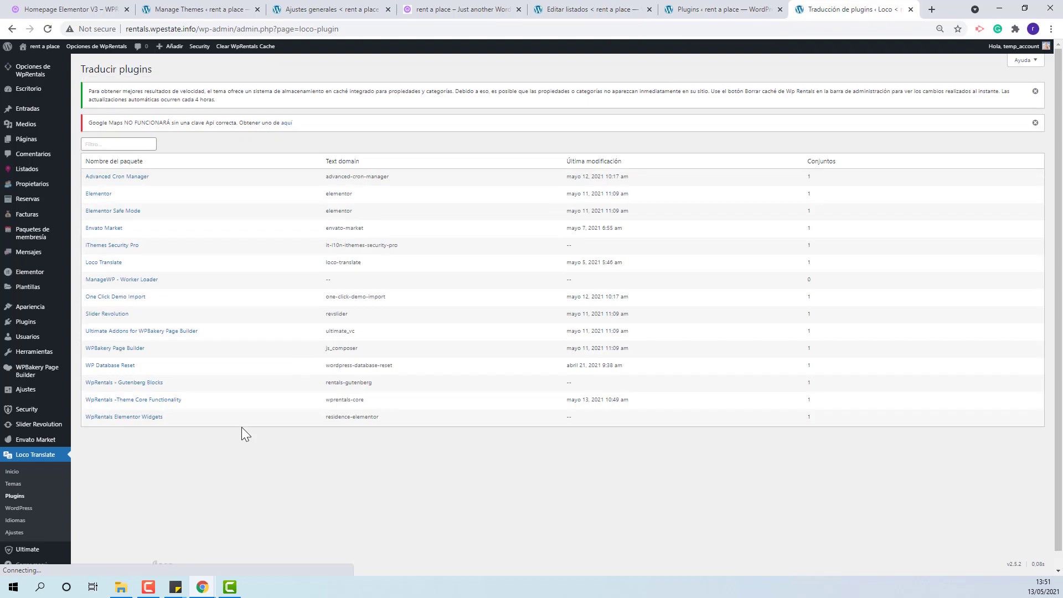
pyautogui.click(169, 400)
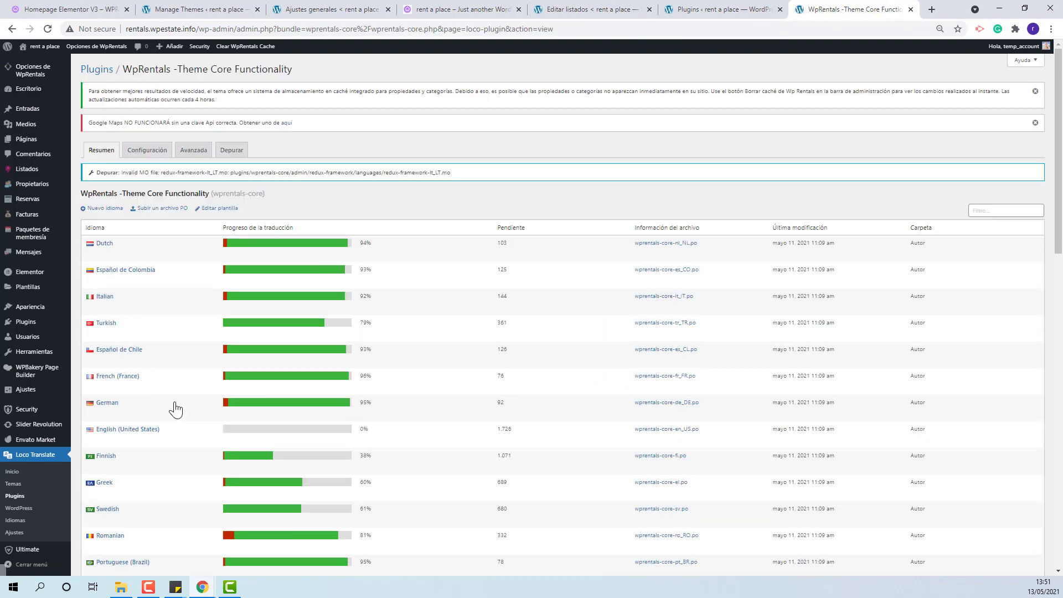
pyautogui.scroll(-4, 158, 237)
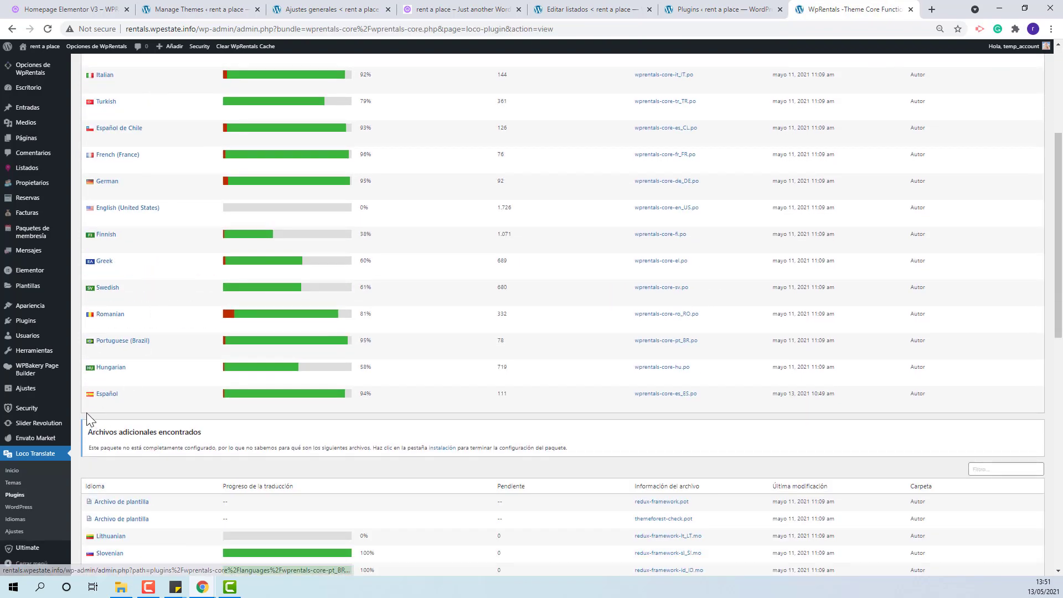
pyautogui.moveTo(92, 415)
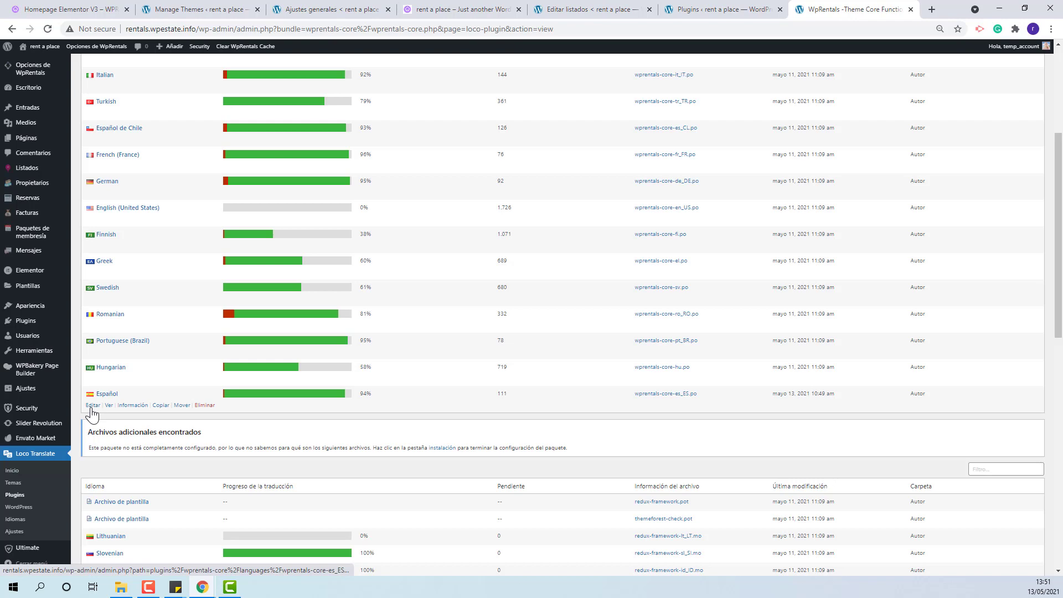
pyautogui.click(92, 409)
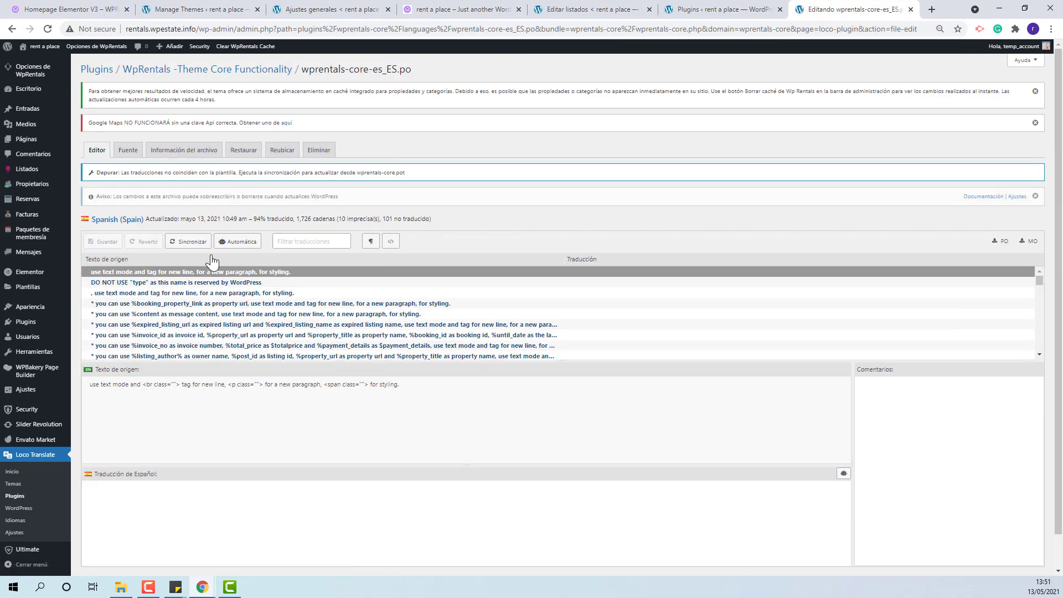
# Filter by 'Guest num', change the Guest Number translation to 'Invitado edit', and save
pyautogui.click(300, 240)
pyautogui.write('Guest')
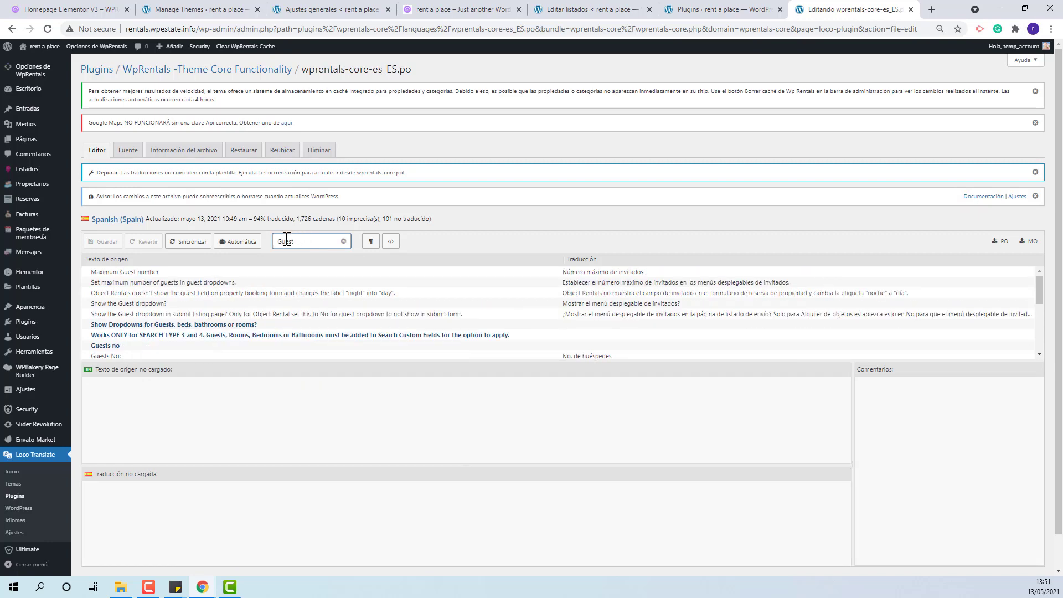
pyautogui.write(' num')
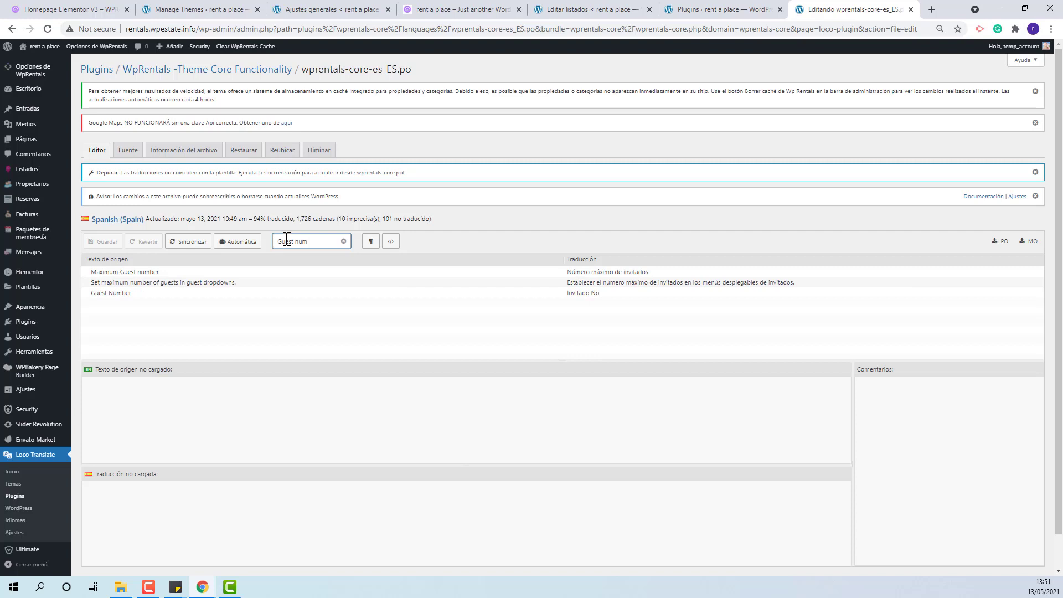
pyautogui.click(586, 293)
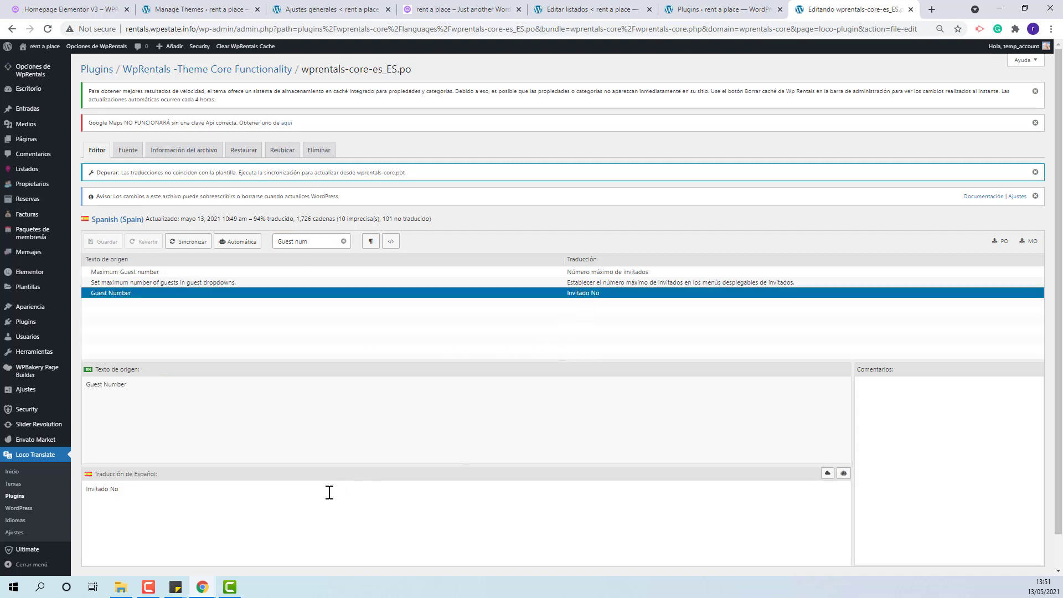
pyautogui.click(177, 486)
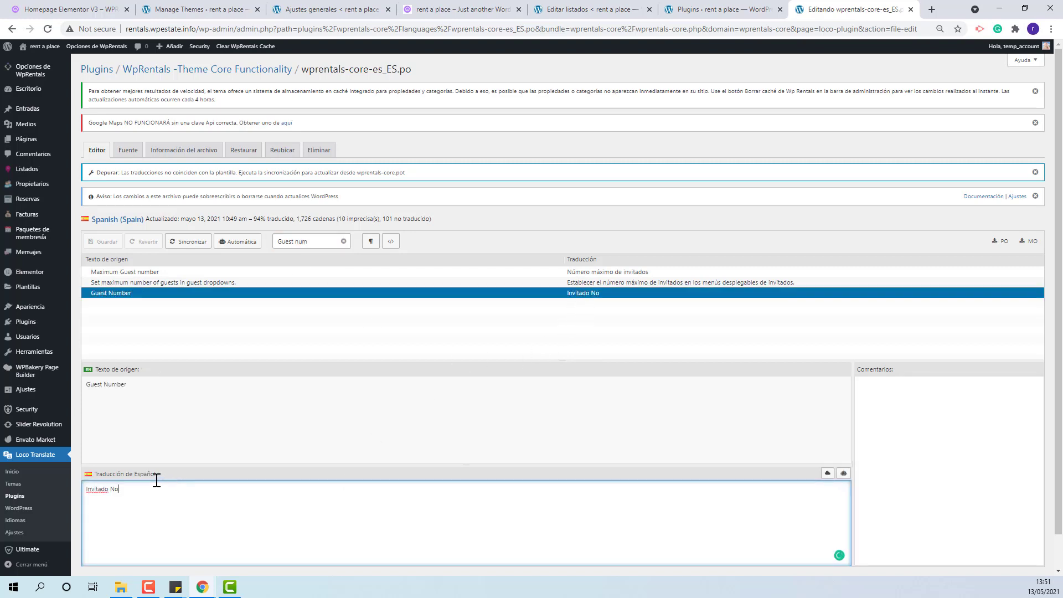
pyautogui.press('BackSpace')
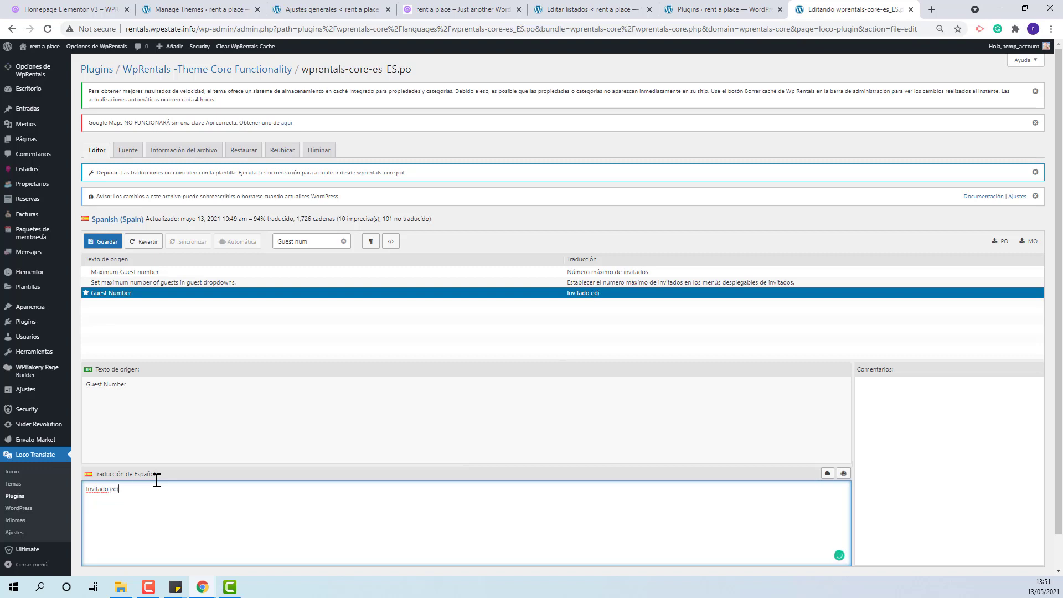
pyautogui.click(103, 241)
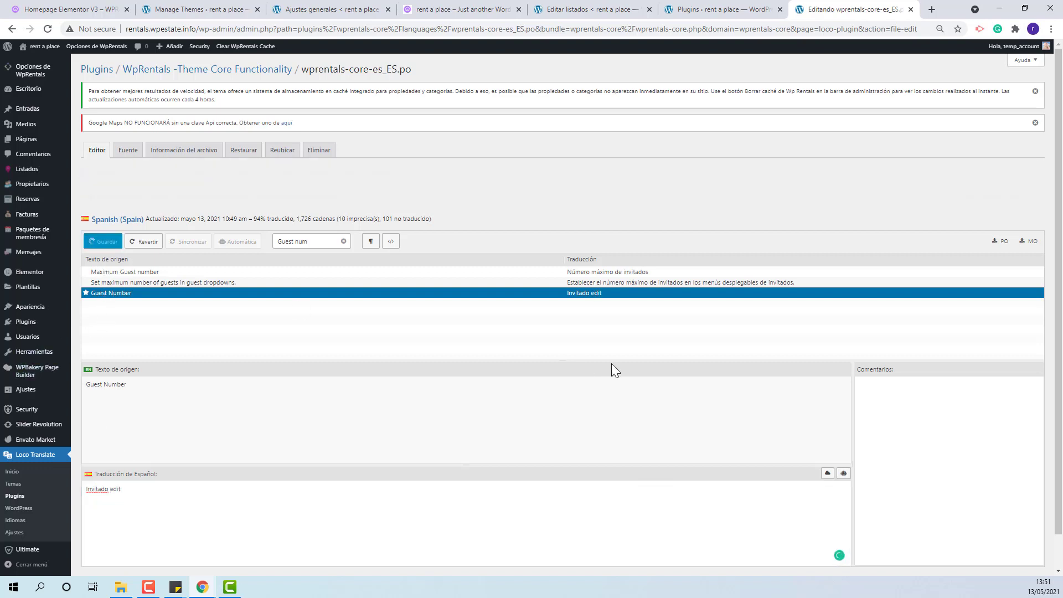
# Reload the listing edit page to confirm the guest label reads 'Invitado edit', then return to the editor
pyautogui.click(623, 9)
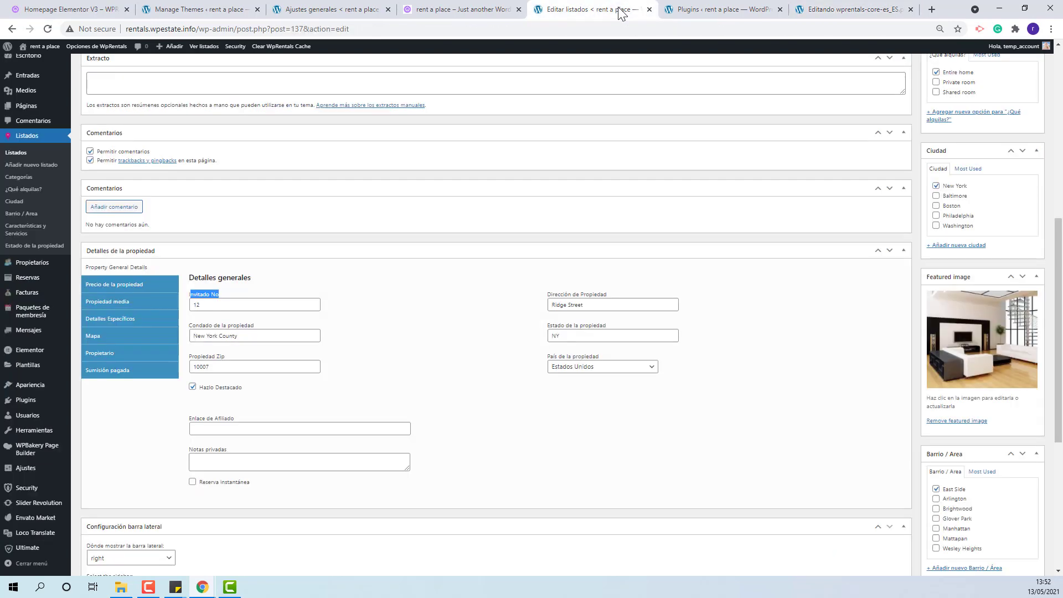
pyautogui.click(47, 29)
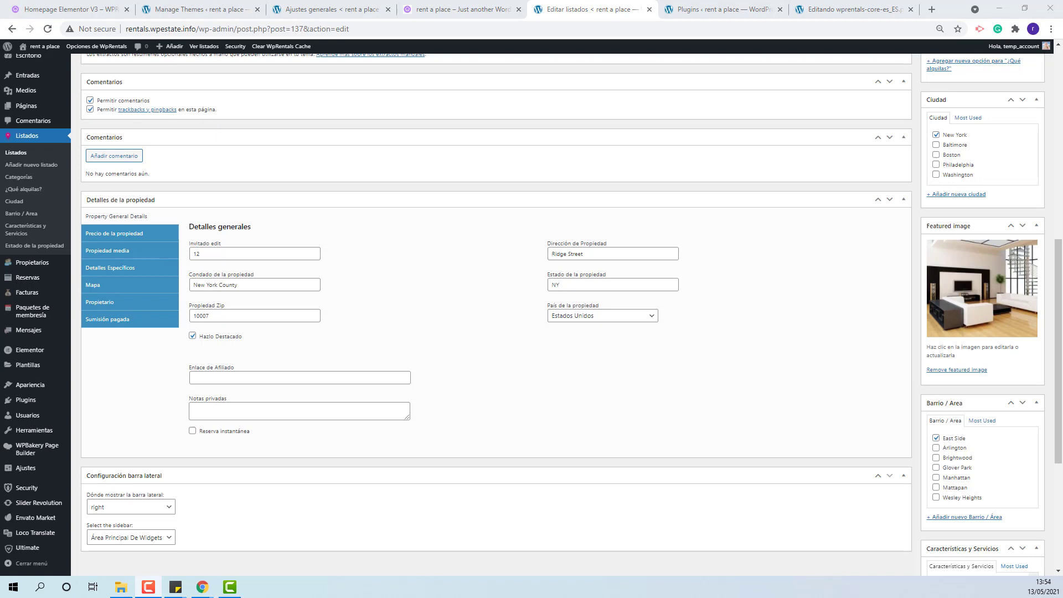
pyautogui.click(845, 8)
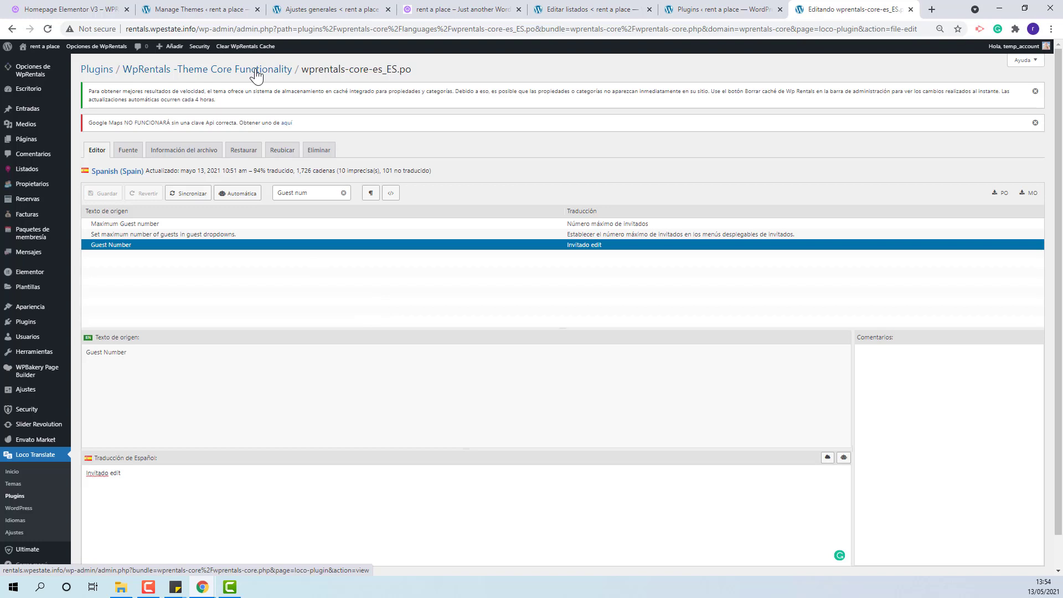
# Sync the core plugin's es_ES.po with wprentals-core.pot, adding 1 string and removing 3 obsolete ones
pyautogui.click(186, 197)
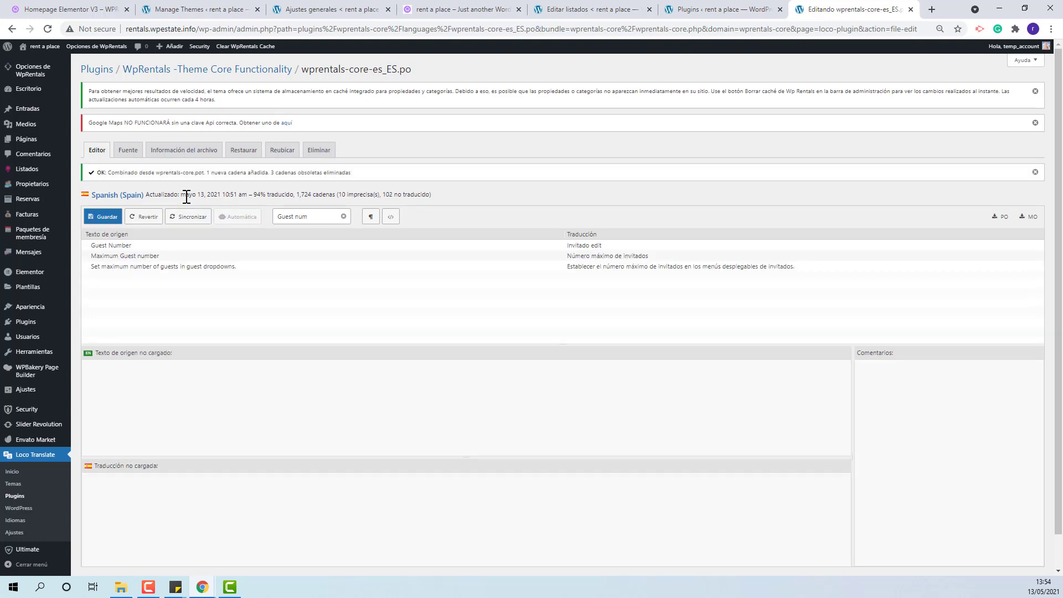